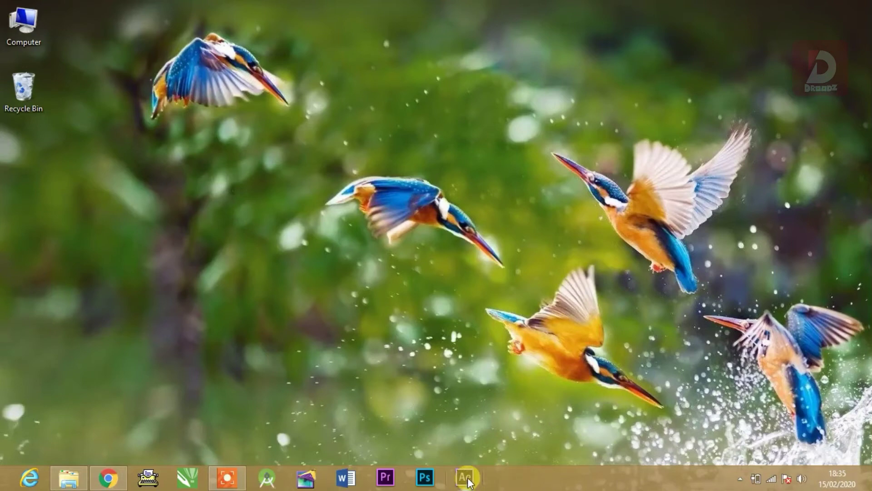
- Launch Adobe After Effects and wait for its start screen
left_click(468, 480)
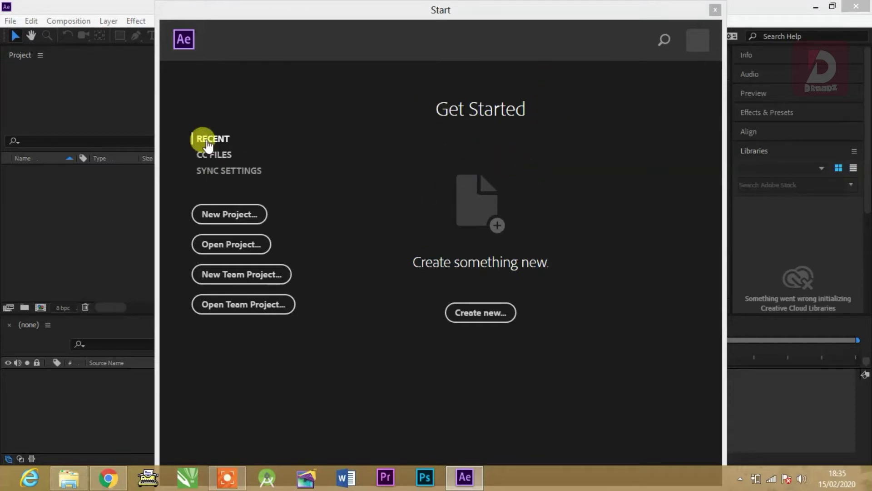
left_click(295, 139)
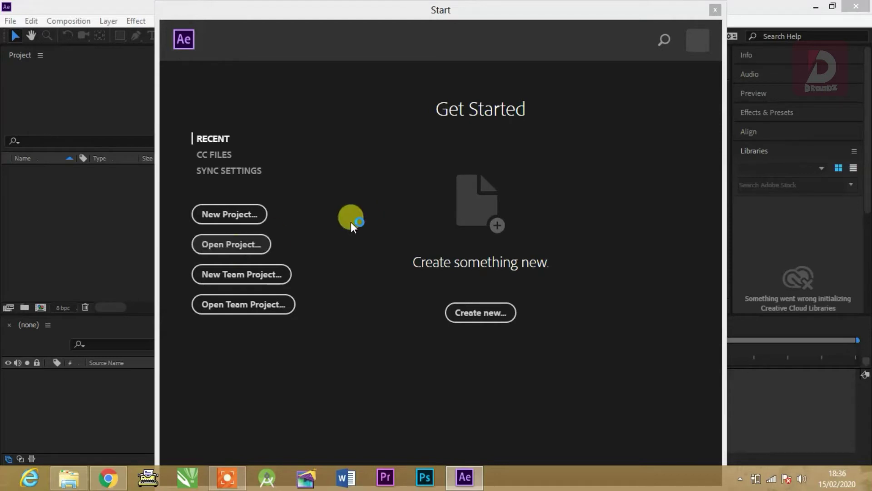
left_click(235, 244)
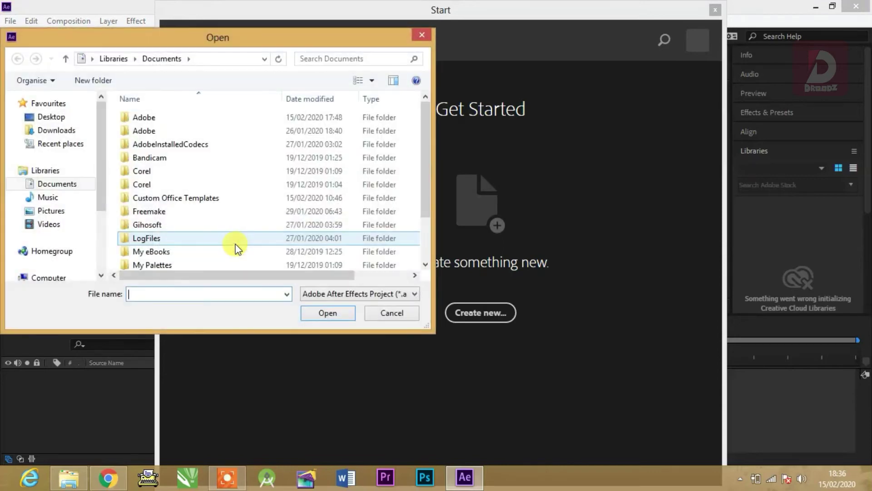
left_click_drag(227, 38, 440, 89)
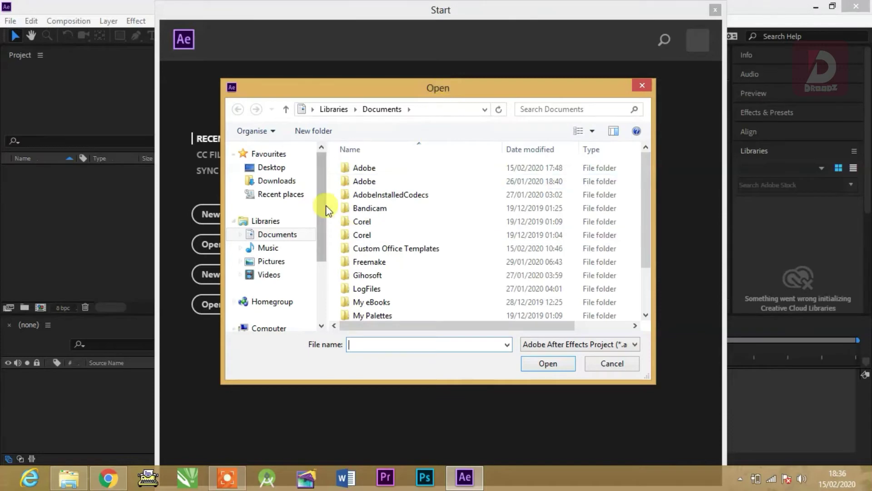
left_click_drag(321, 209, 331, 300)
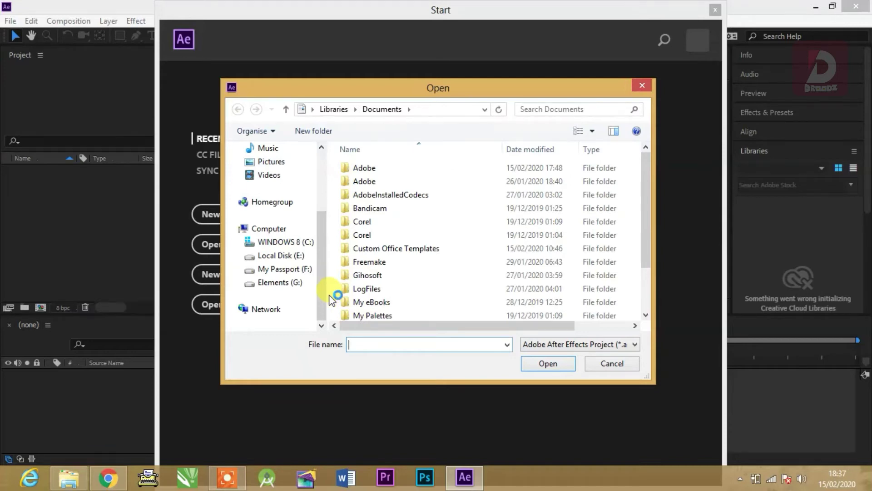
left_click(620, 365)
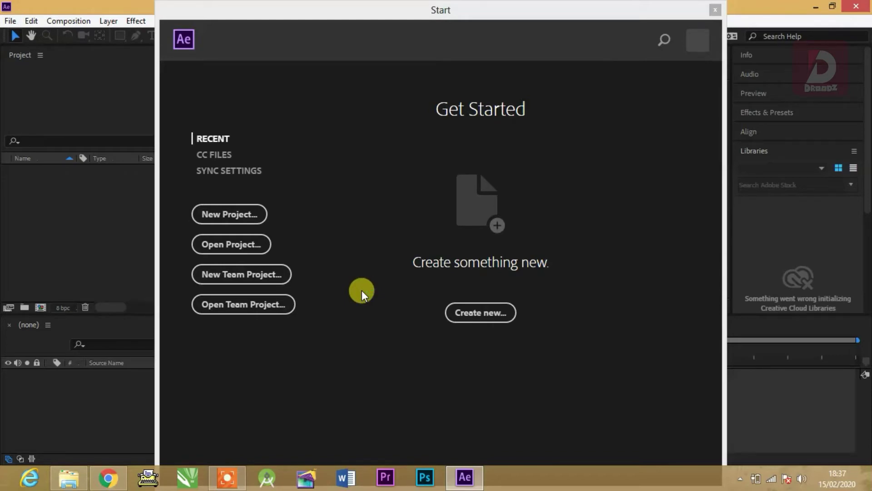
- Create a new project and switch the interface to the All Panels workspace
left_click(229, 217)
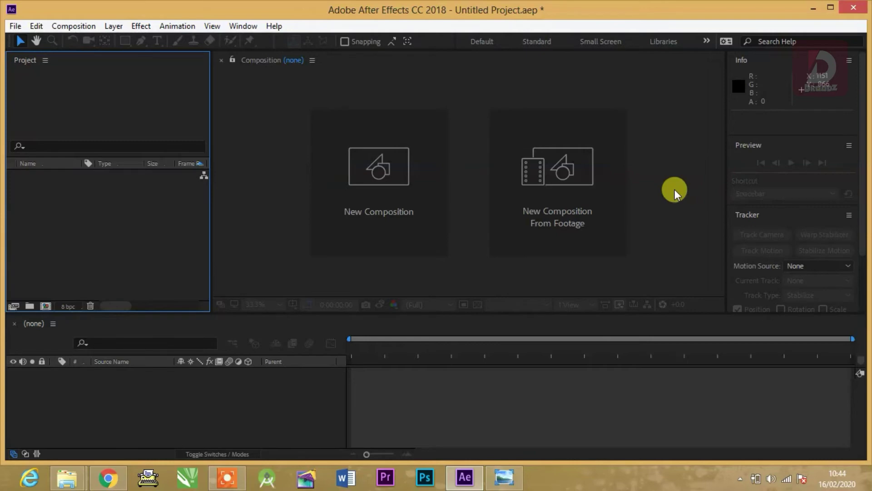
left_click(239, 25)
mouse_move(312, 31)
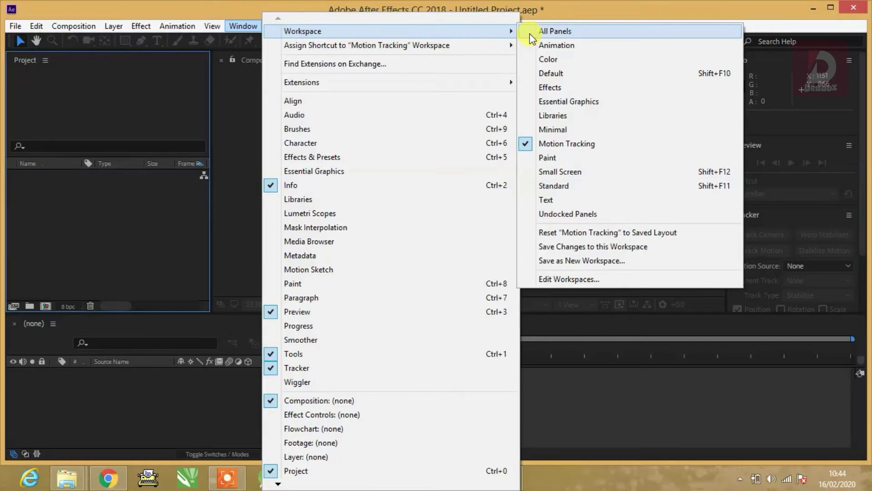
left_click(530, 33)
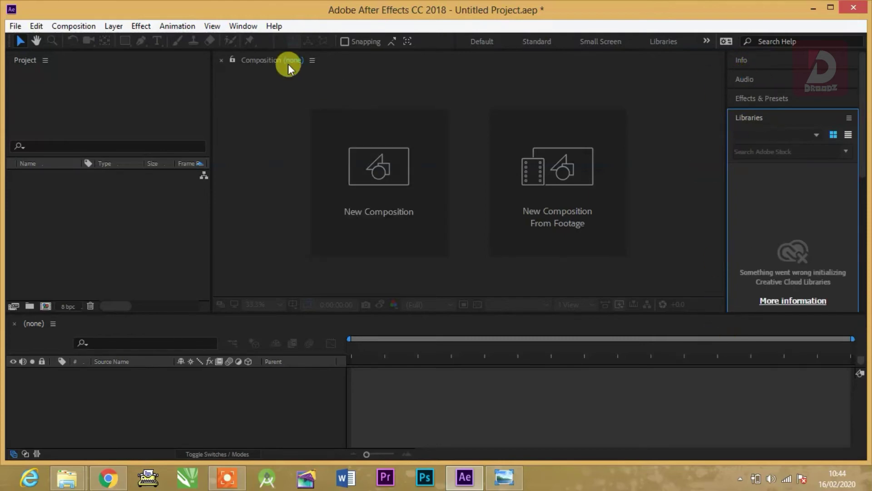
- Try out the Animation workspace, followed by the Color workspace
left_click(243, 26)
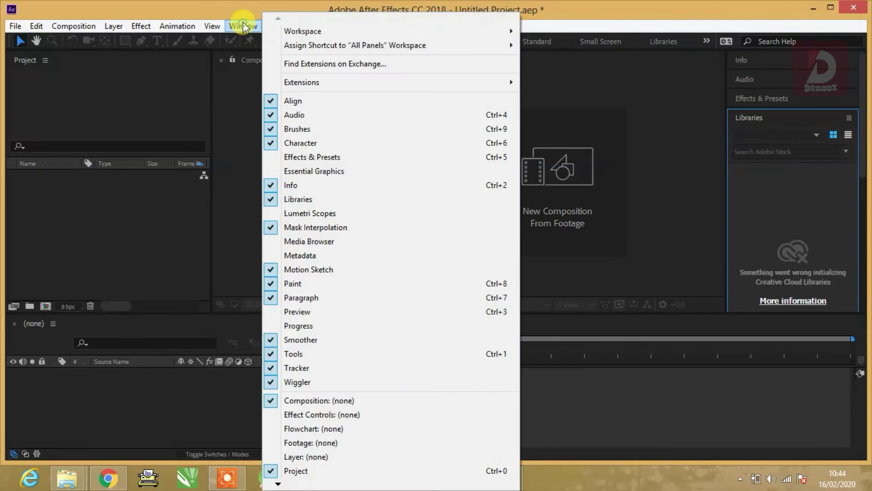
left_click(320, 31)
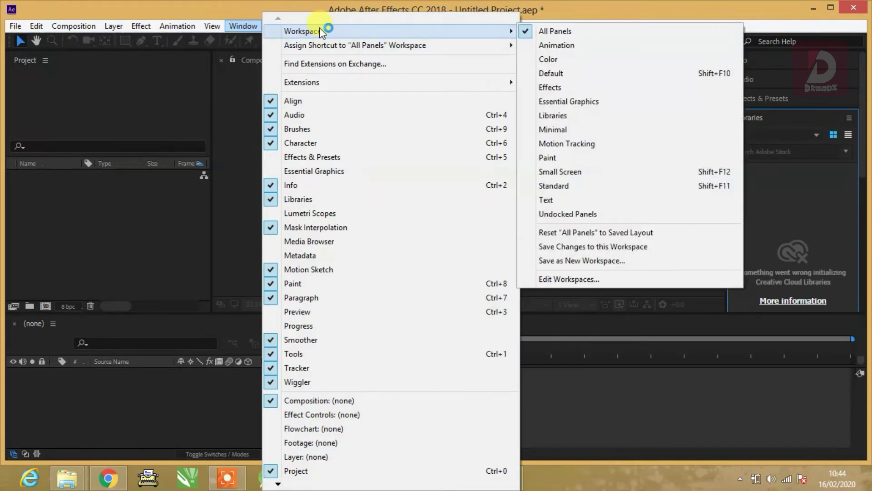
left_click(569, 45)
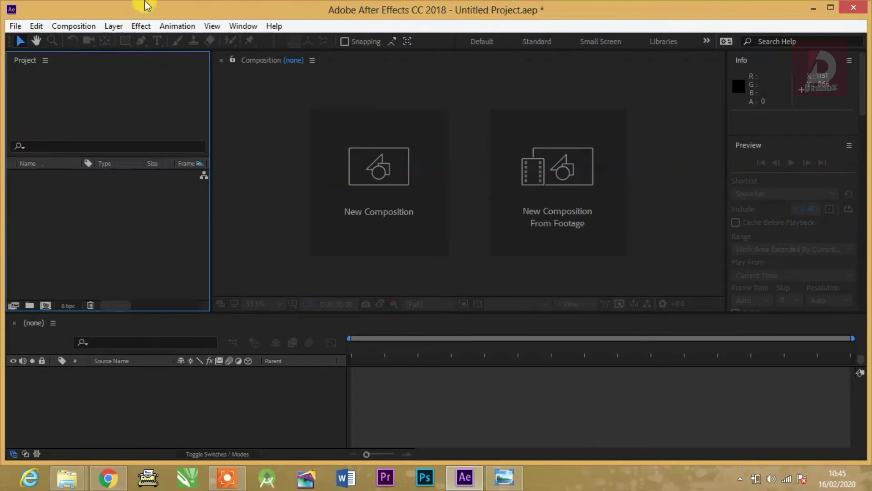
left_click(243, 27)
mouse_move(302, 31)
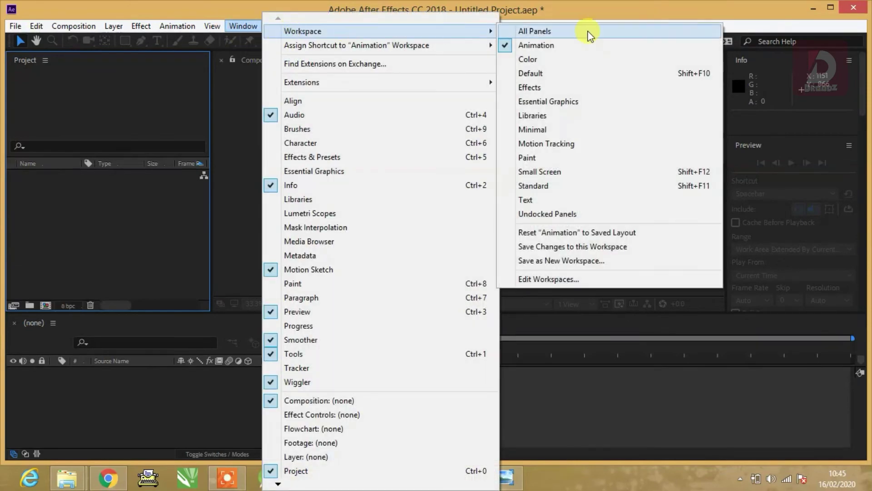
left_click(512, 60)
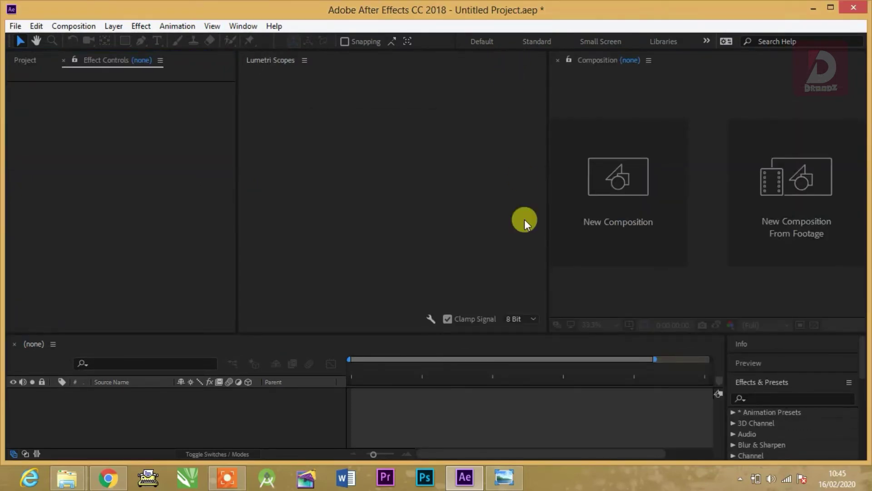
- Switch from the Color workspace back to the All Panels workspace
left_click(244, 26)
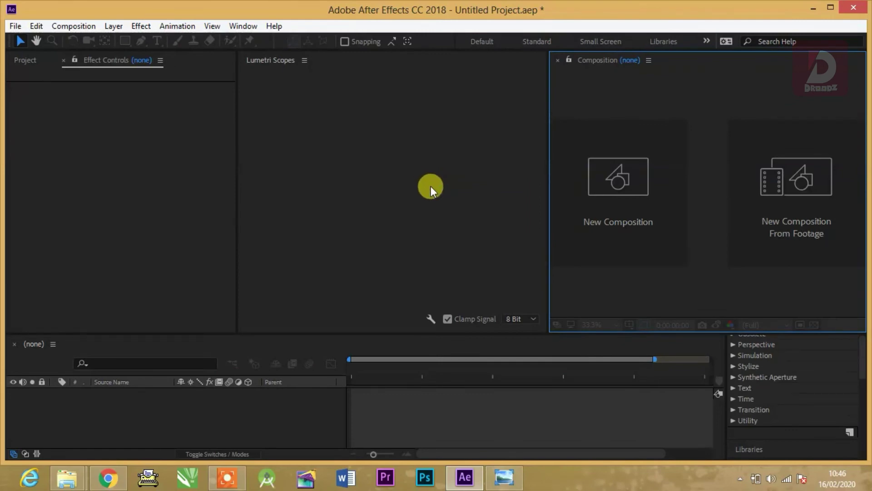
left_click(248, 29)
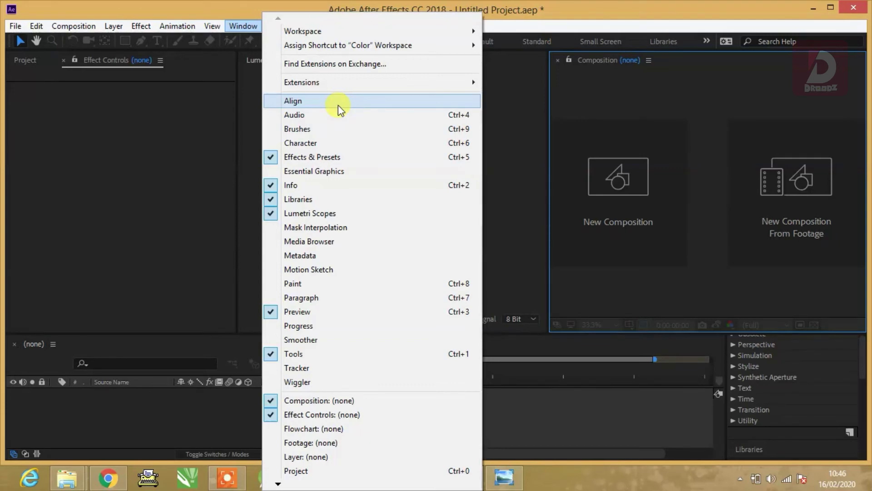
left_click(179, 165)
left_click(238, 26)
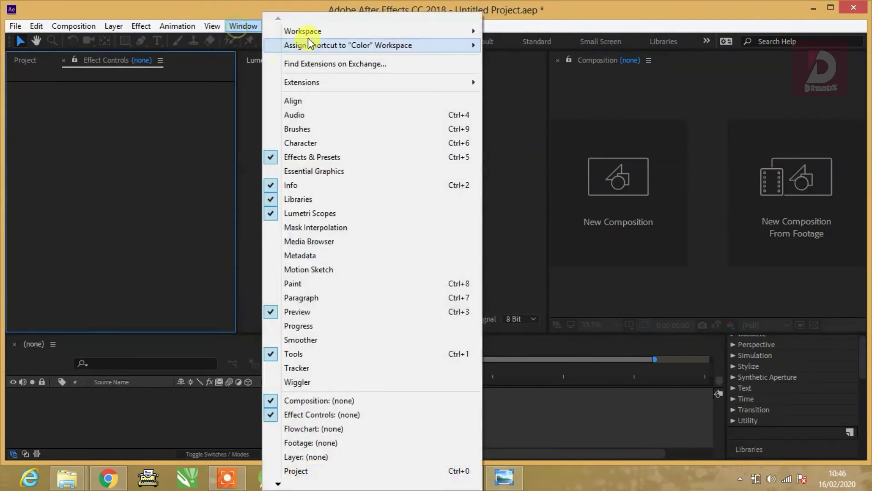
mouse_move(304, 30)
left_click(532, 33)
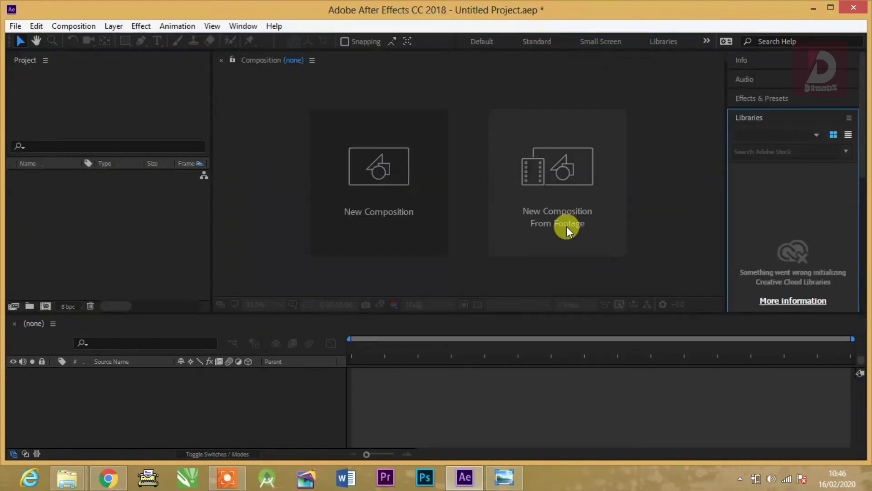
- Show the Effects & Presets panel in the workspace and collapse it to its header
left_click(243, 26)
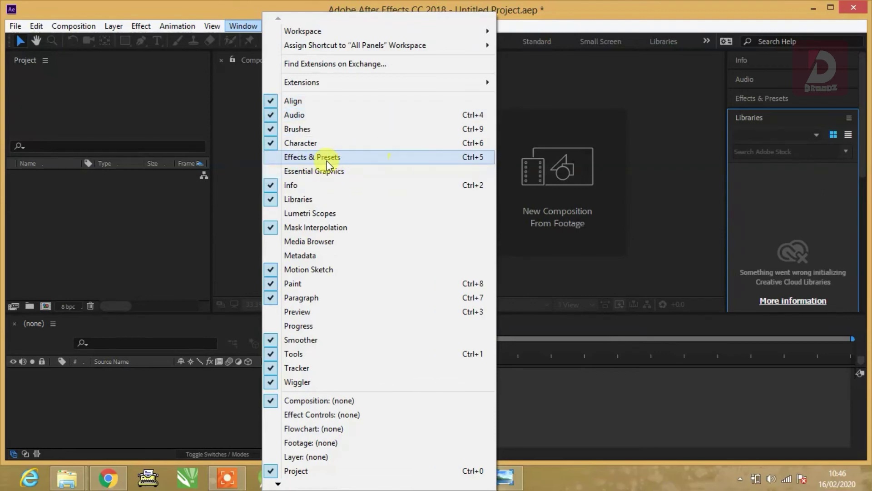
left_click(270, 158)
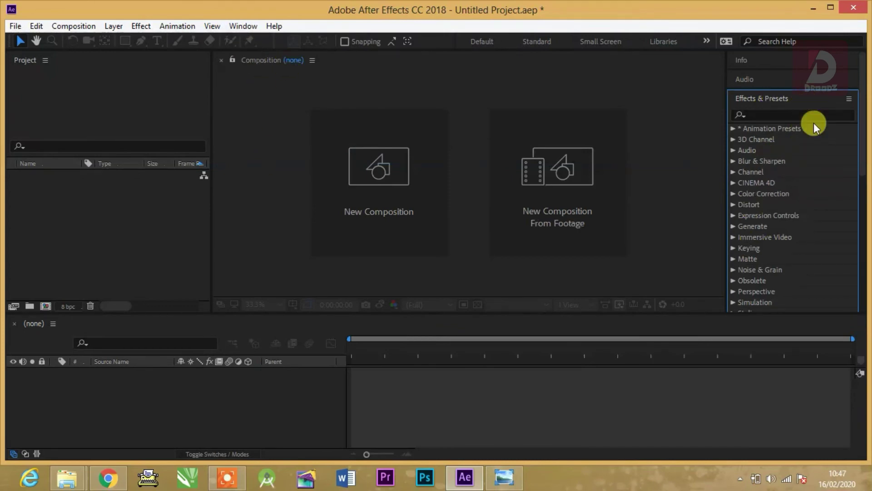
left_click(780, 98)
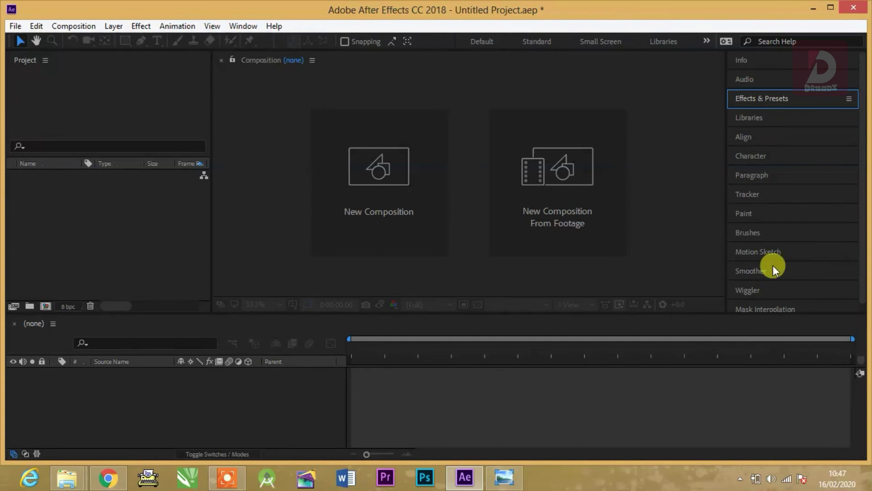
- Add the Media Browser panel to the All Panels workspace
left_click(244, 27)
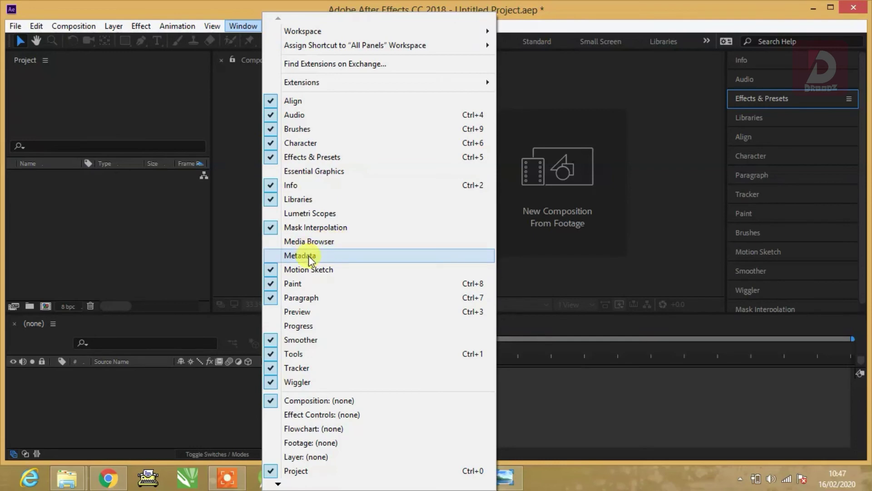
left_click(271, 243)
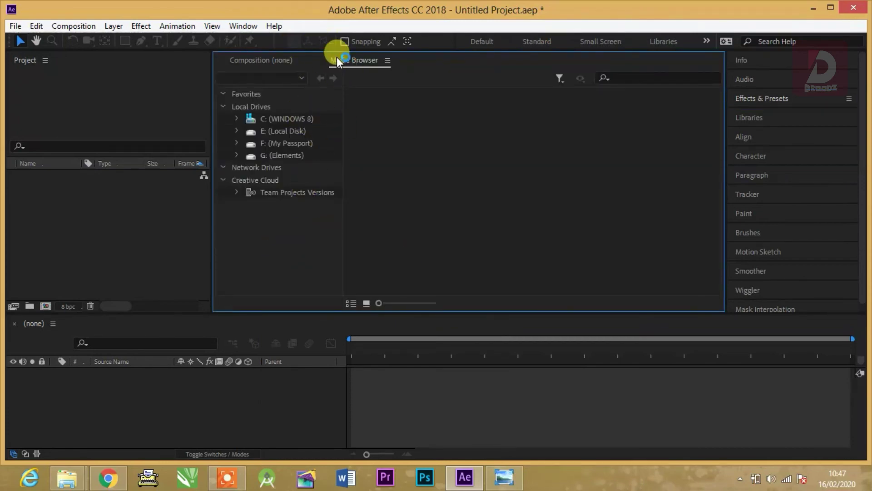
left_click(247, 28)
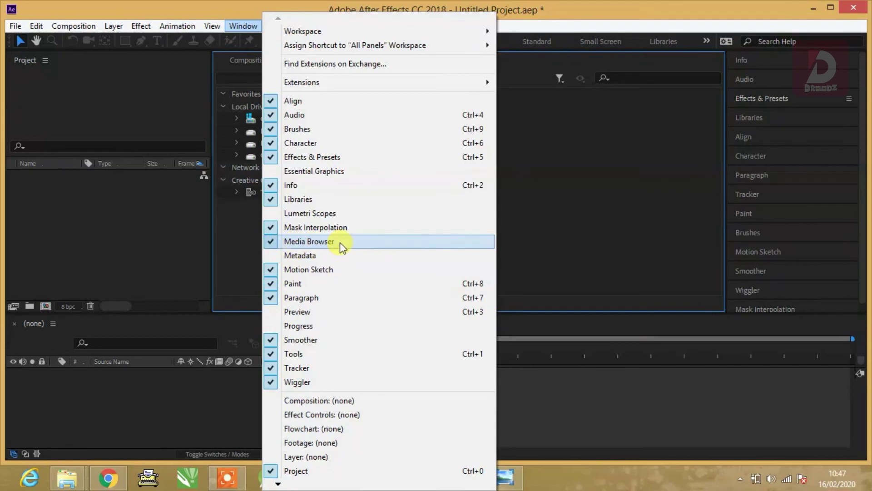
left_click(280, 243)
left_click(650, 268)
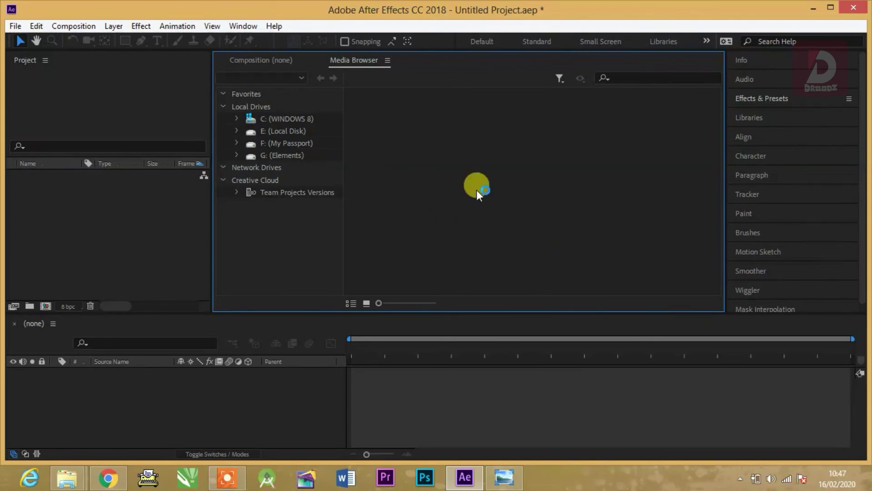
- Save the current panel layout as a new workspace named MyWorkspace
left_click(245, 26)
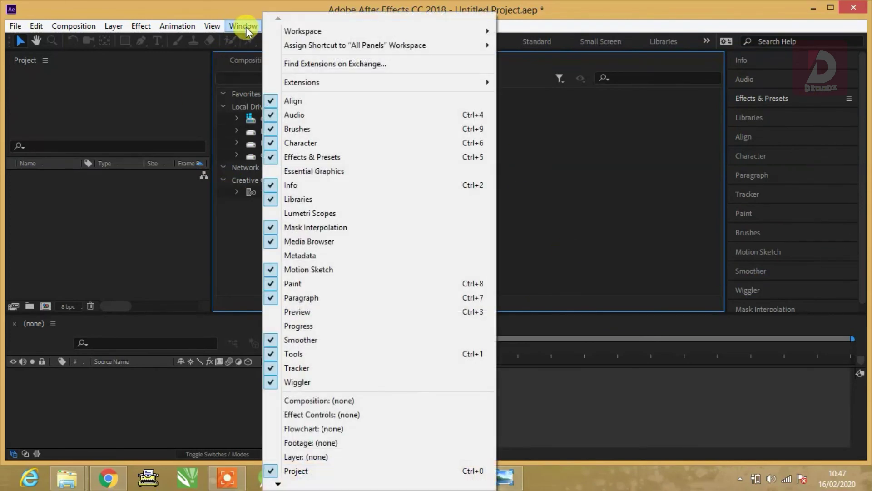
mouse_move(311, 34)
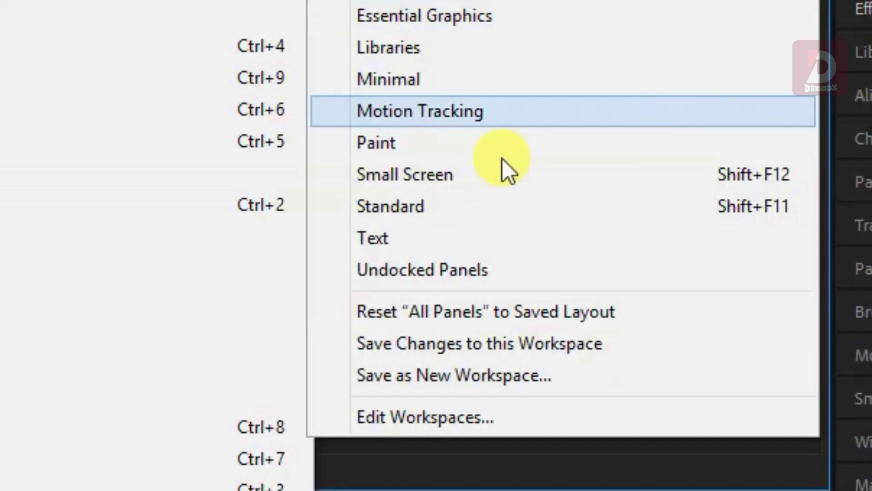
left_click(596, 258)
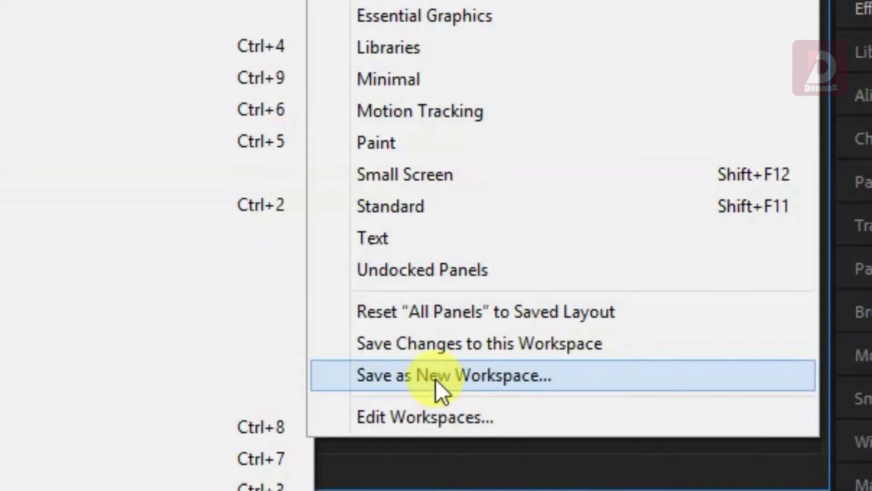
left_click(486, 383)
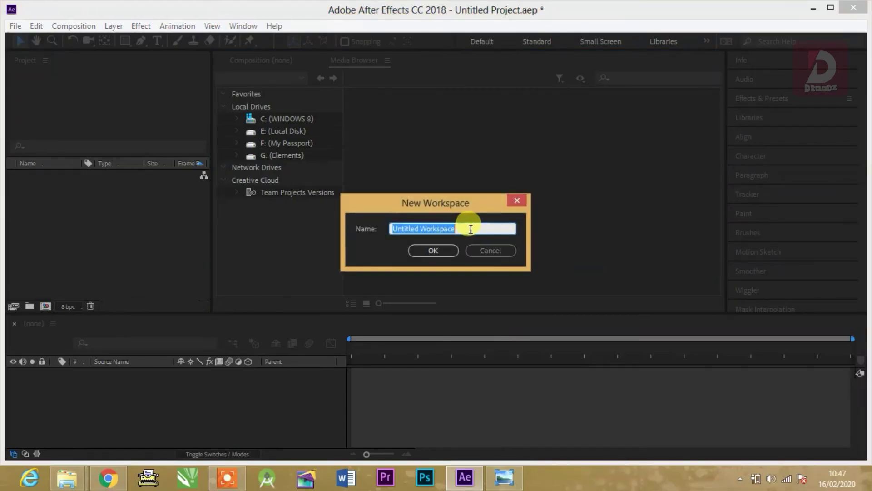
type("M")
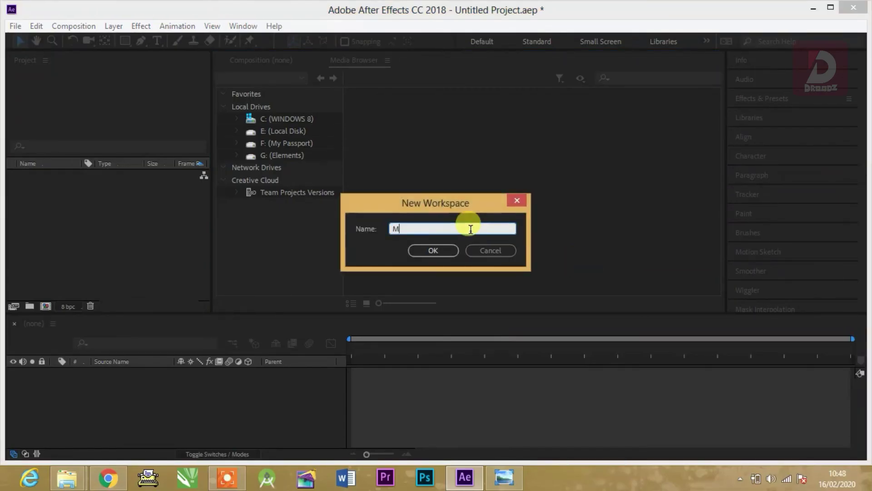
type("yWorkspace")
key("Return")
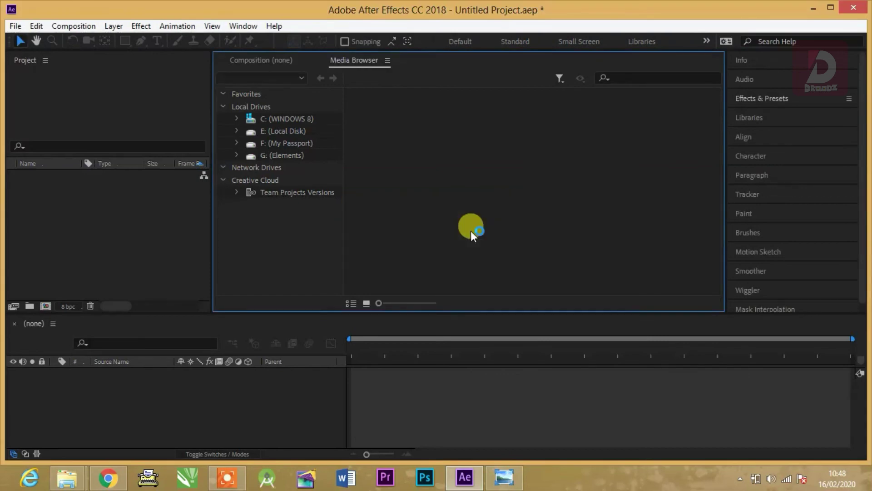
- Check MyWorkspace among the available workspaces and switch to the Motion Tracking workspace
left_click(240, 28)
mouse_move(318, 31)
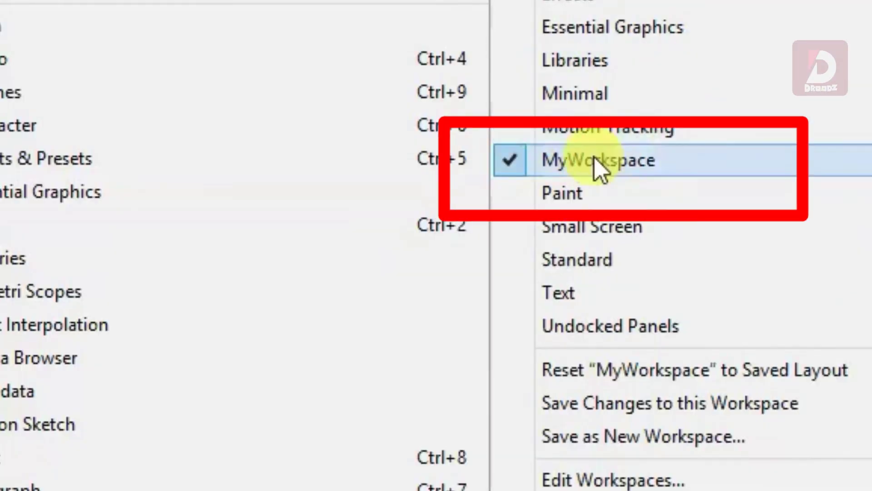
left_click(618, 162)
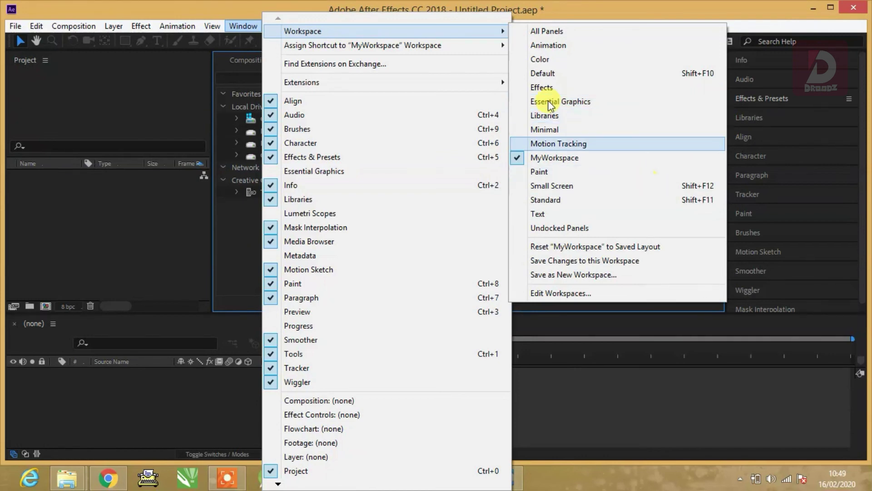
left_click(571, 146)
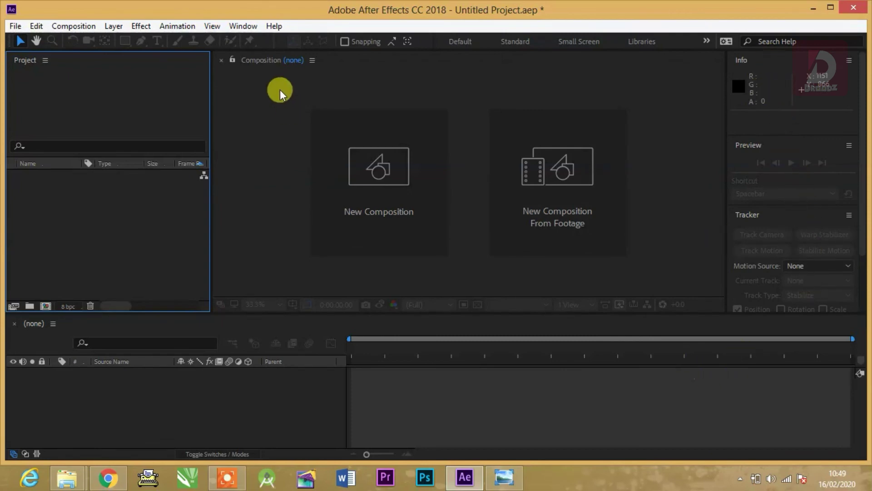
- Review which panels are available and enabled in the Motion Tracking workspace
left_click(243, 26)
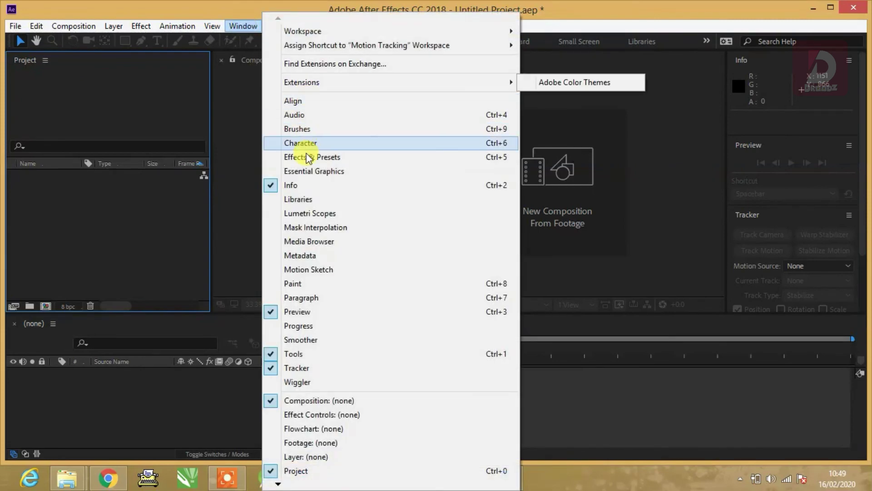